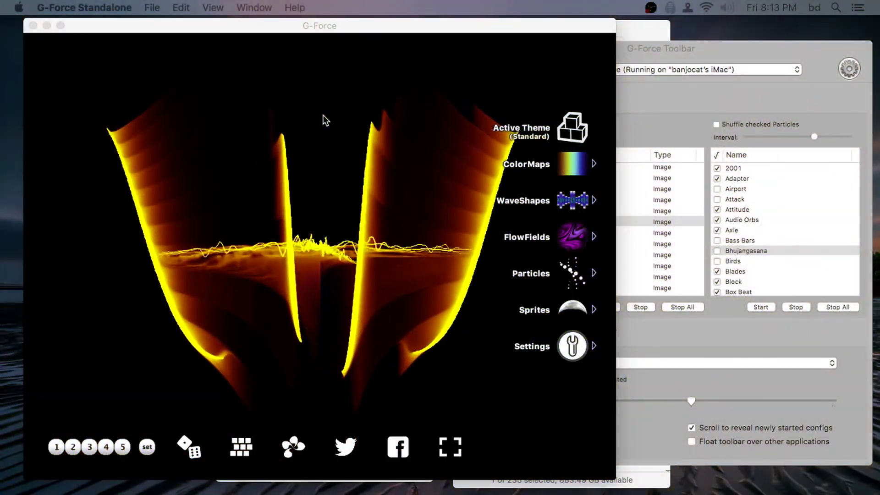
Browse G-Force's theme list, keep Standard active, and bring the Finder preferences window forward.
left_click(529, 140)
left_click(514, 128)
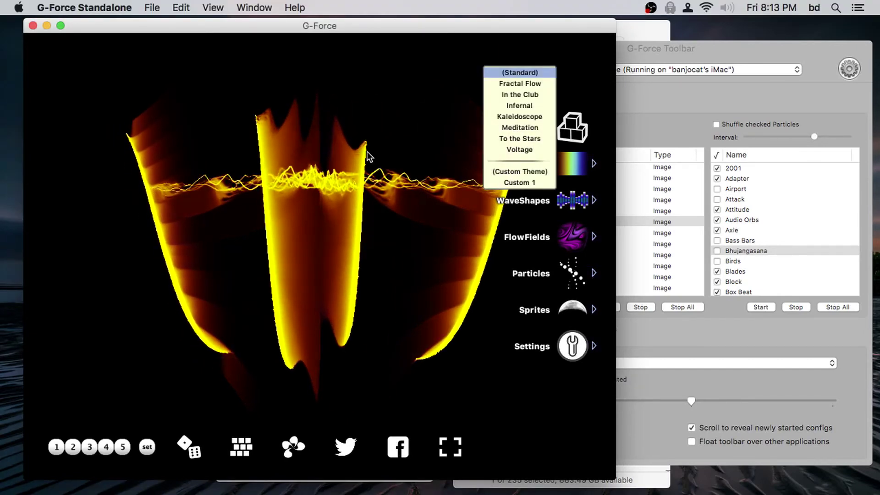
left_click(350, 158)
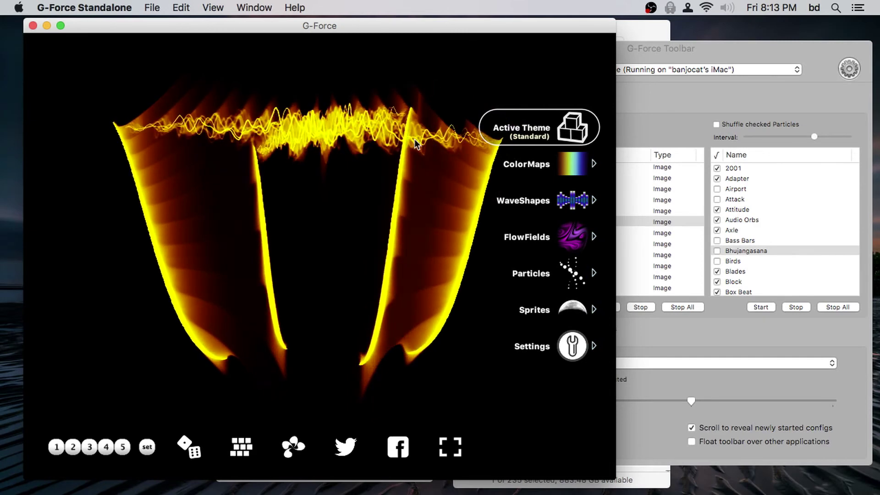
left_click(520, 128)
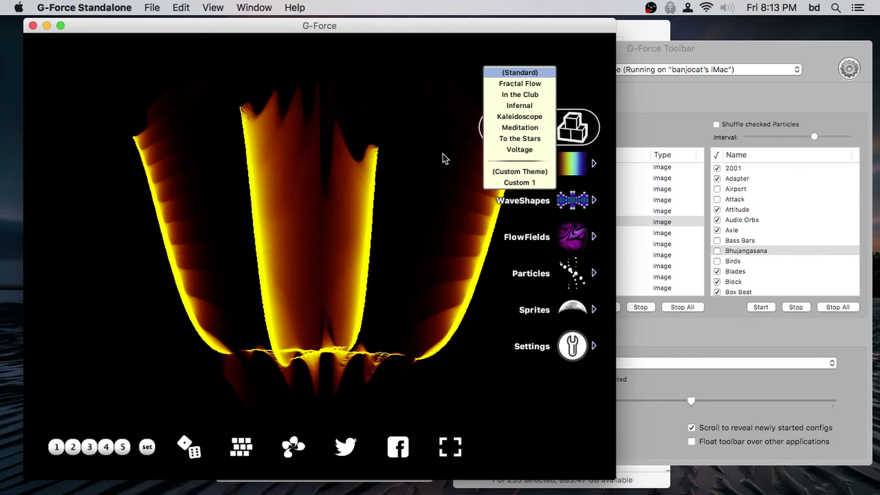
left_click(418, 152)
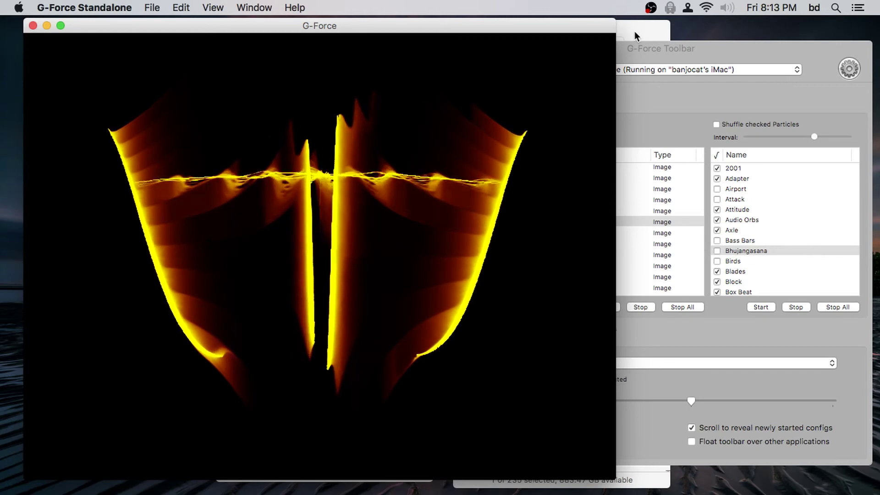
mouse_move(496, 87)
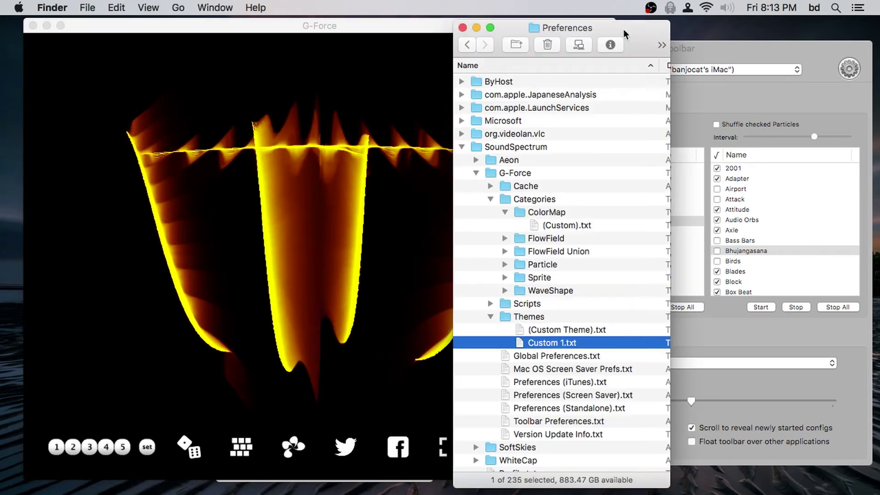
left_click(623, 29)
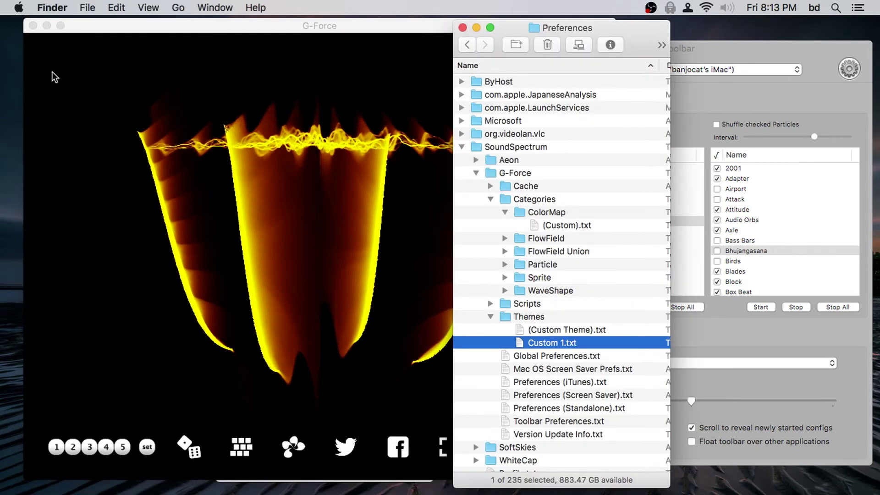
Hide G-Force, then find Infernal.txt in the G-Force Themes folder and open it in TextEdit.
left_click(78, 108)
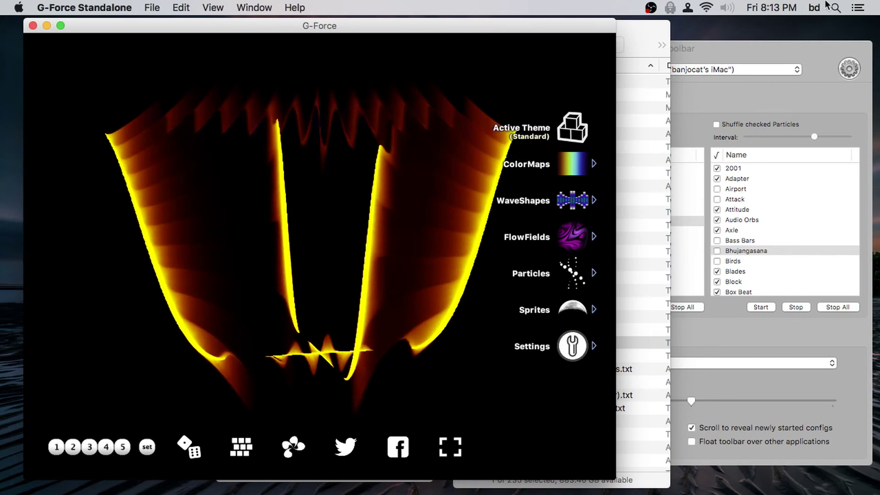
key("super+h")
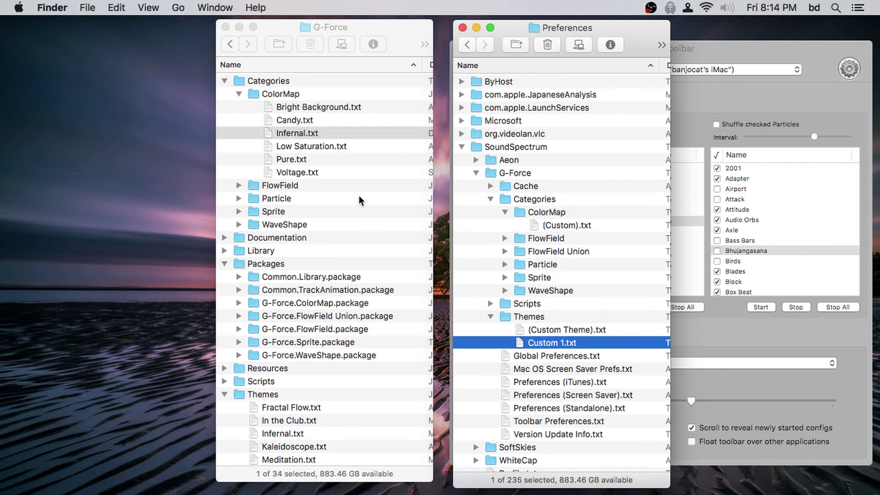
left_click(274, 22)
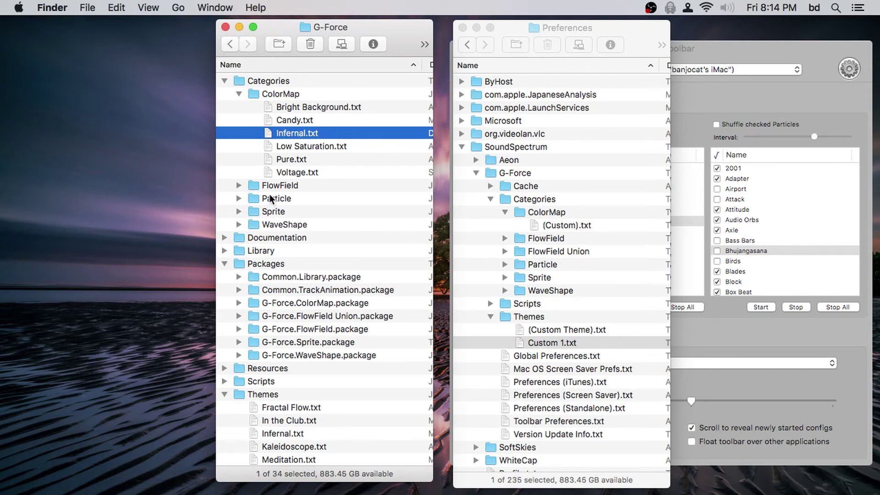
scroll(290, 230, "down", 3)
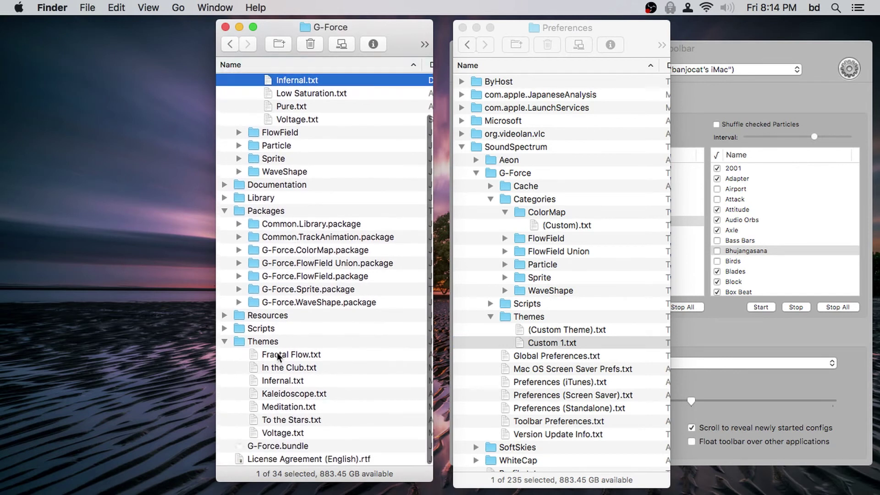
left_click(255, 367)
left_click(254, 381)
left_click(252, 395)
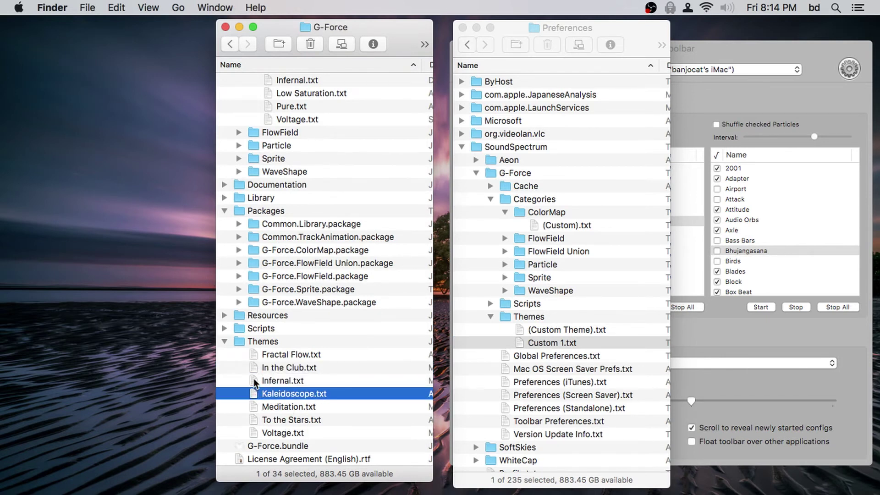
left_click(254, 380)
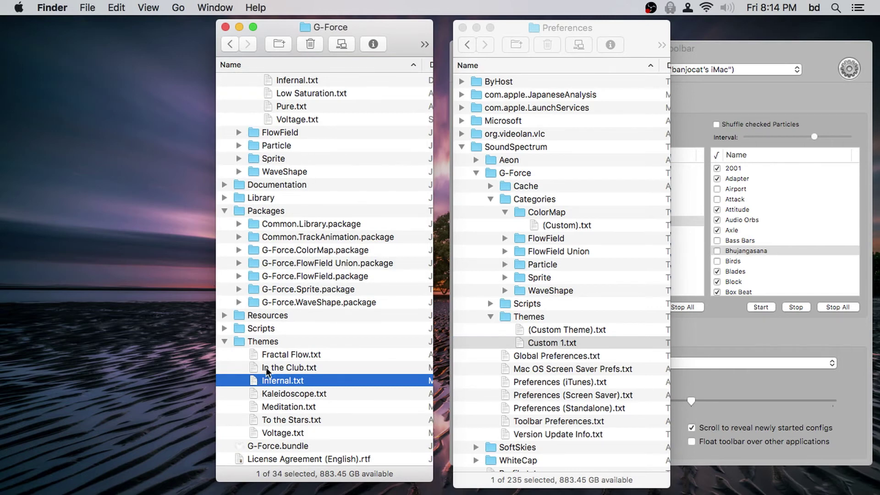
scroll(266, 367, "up", 2)
scroll(265, 367, "down", 2)
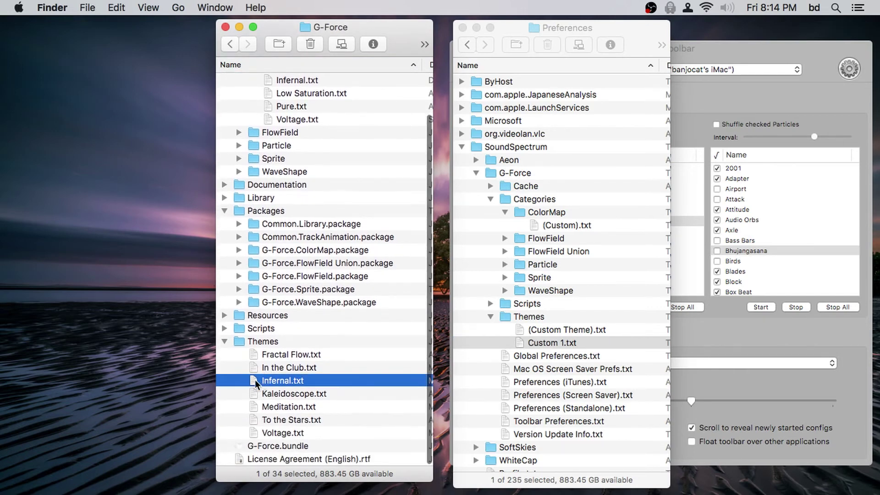
double_click(255, 380)
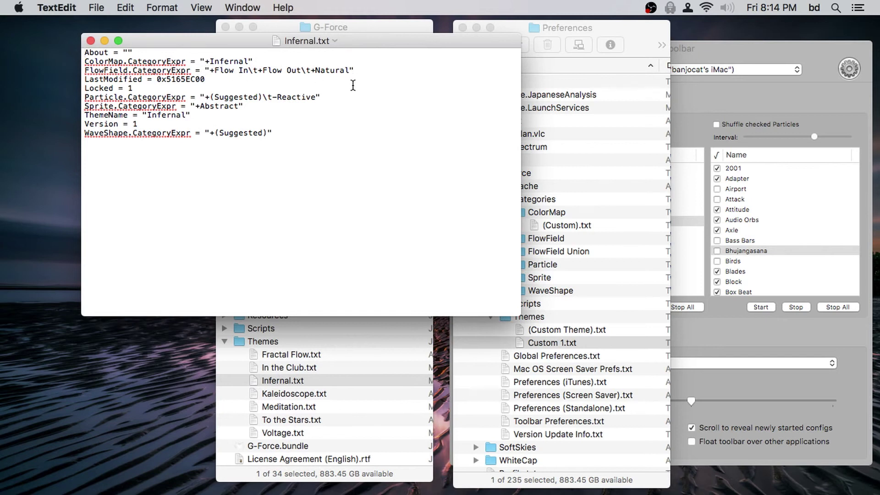
left_click(212, 71)
left_click(91, 41)
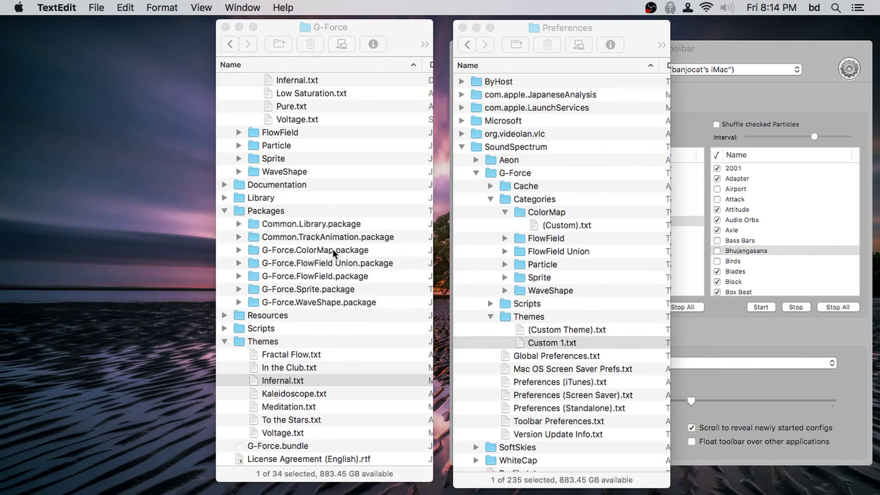
scroll(332, 250, "up", 3)
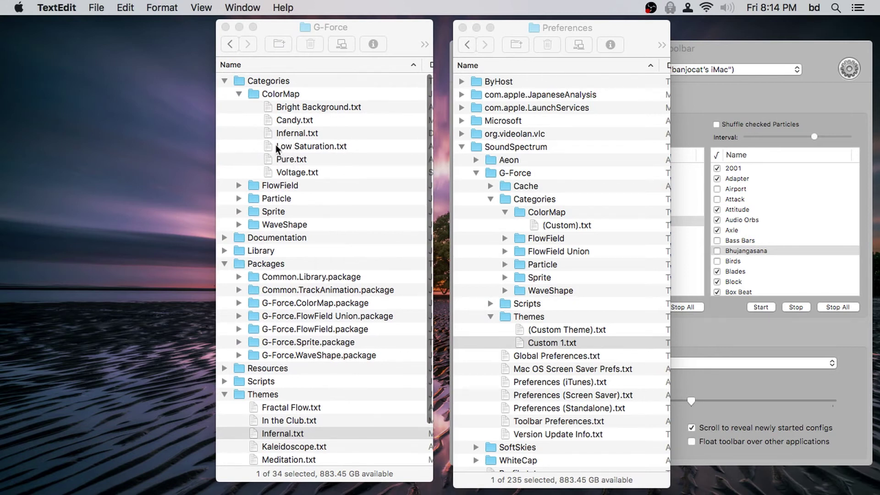
double_click(268, 130)
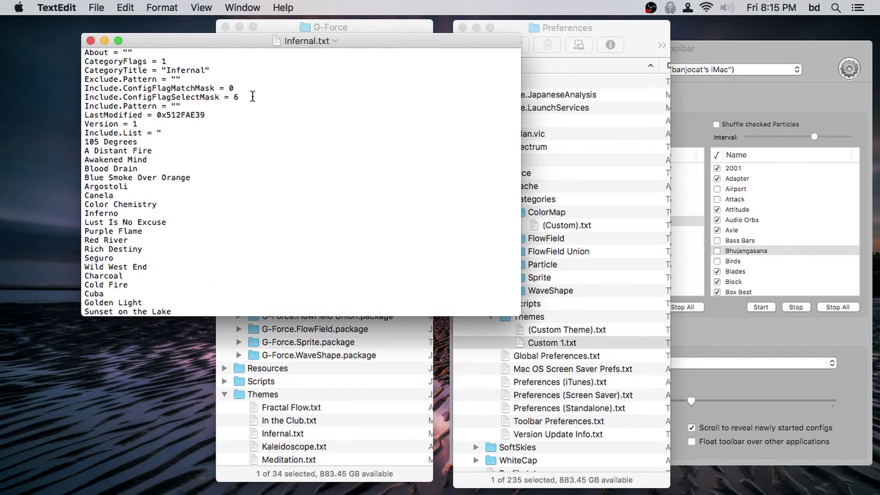
scroll(238, 131, "down", 5)
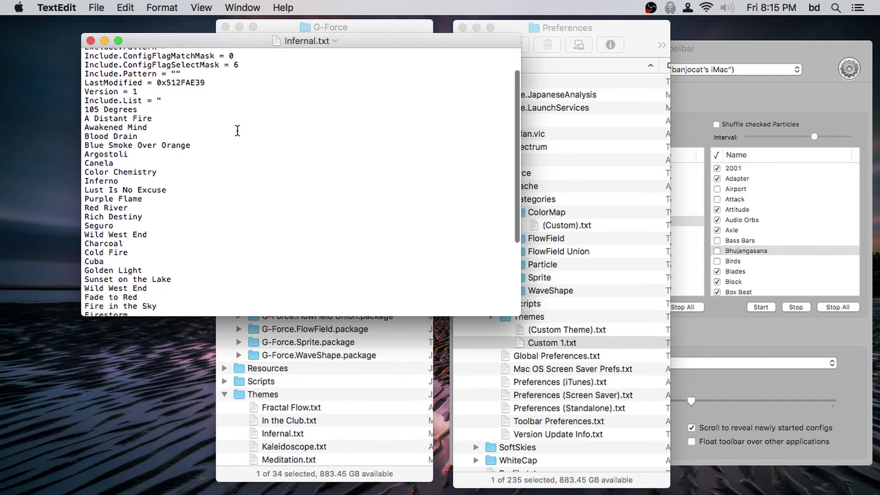
scroll(237, 131, "up", 1)
left_click_drag(148, 233, 119, 101)
left_click(146, 100)
scroll(146, 100, "up", 5)
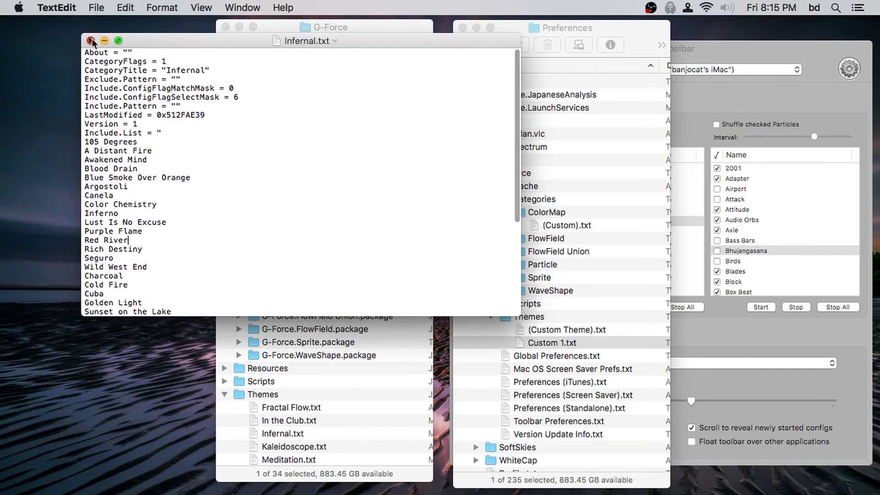
left_click(91, 40)
left_click(286, 23)
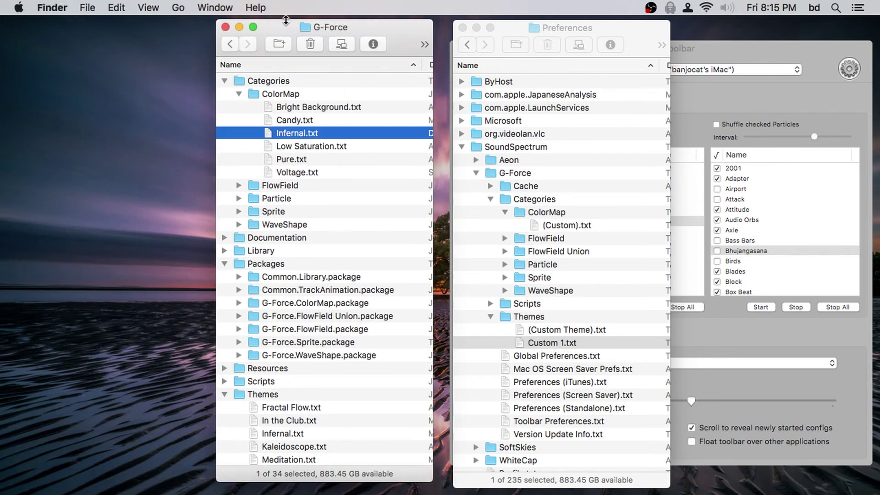
Open the ColorMap category file (Custom).txt from G-Force's preferences folder in TextEdit.
left_click(513, 24)
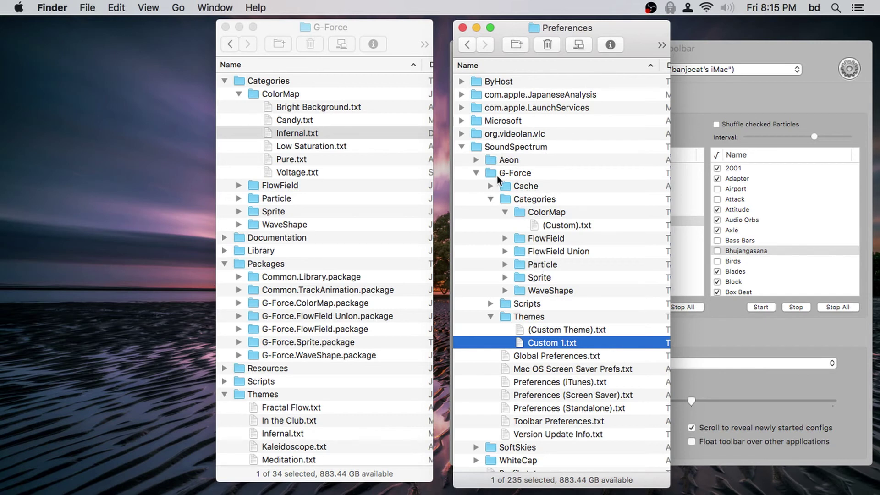
left_click(543, 225)
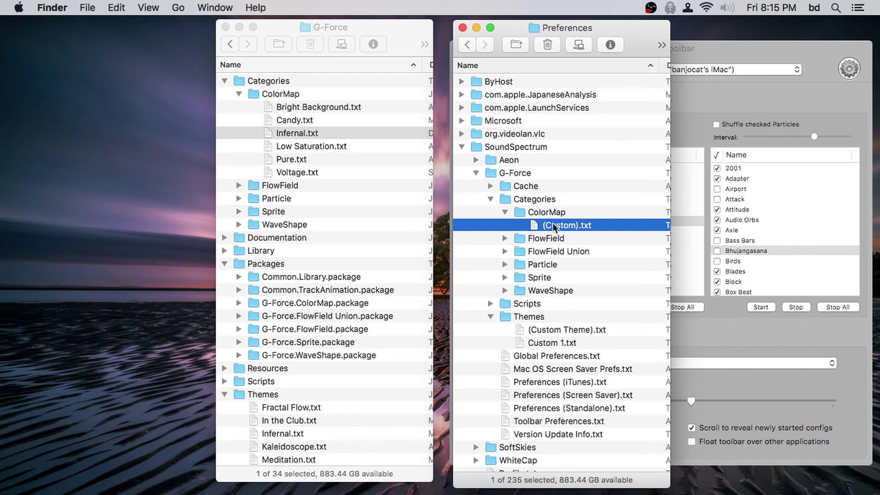
left_click(548, 344)
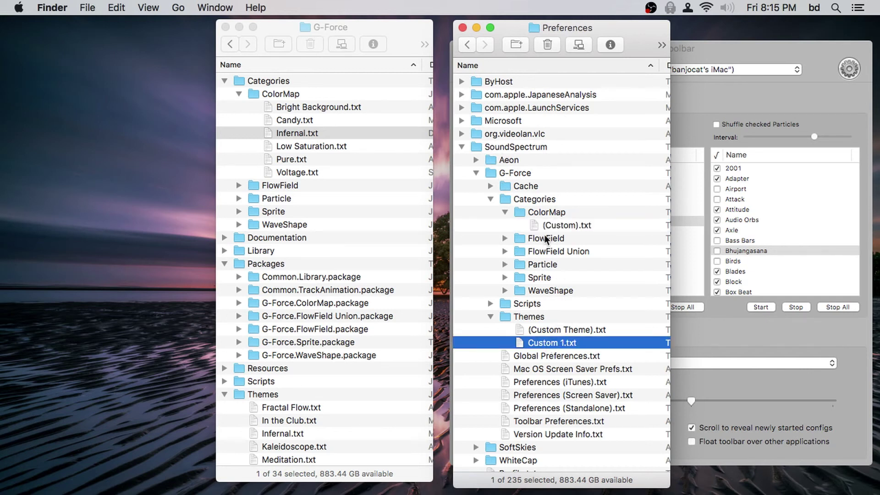
left_click(535, 225)
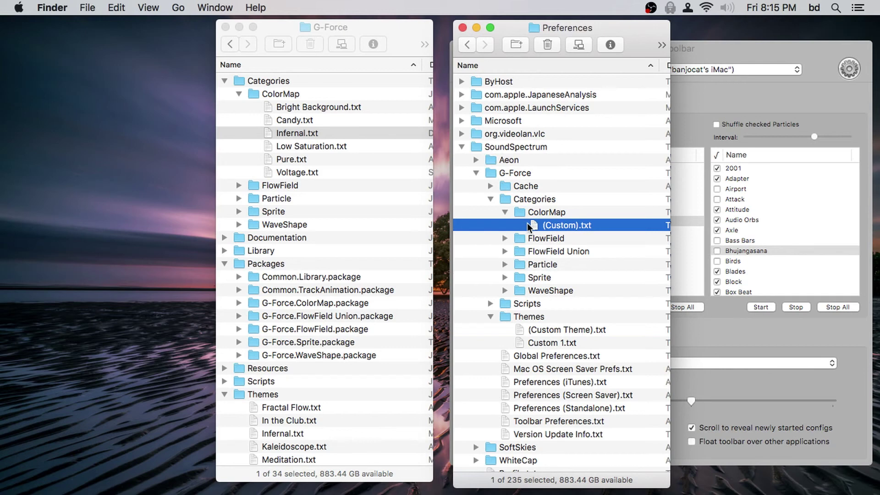
double_click(529, 225)
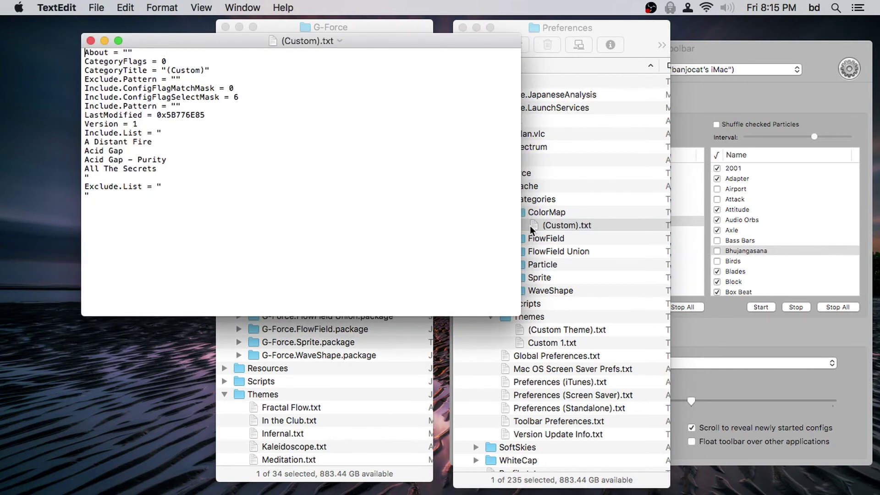
Replace the (Custom) CategoryTitle with Drew's Favs.
left_click(163, 168)
left_click_drag(204, 68, 166, 68)
type("Fav")
key("BackSpace")
key("BackSpace")
key("BackSpace")
key("BackSpace")
type("Top")
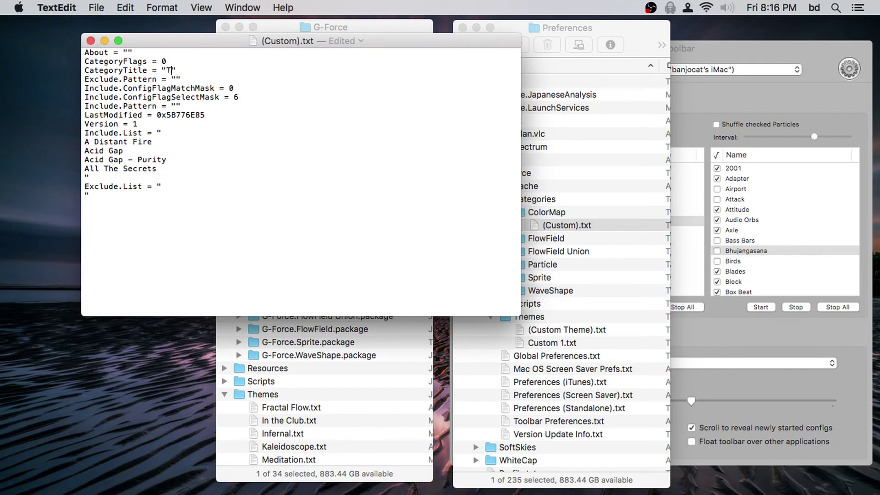
key("BackSpace")
key("BackSpace")
key("BackSpace")
key("BackSpace")
type("Drew's Favs")
left_click(208, 194)
Save and close the category file, then put (Custom).txt into rename mode in Finder.
key("super+s")
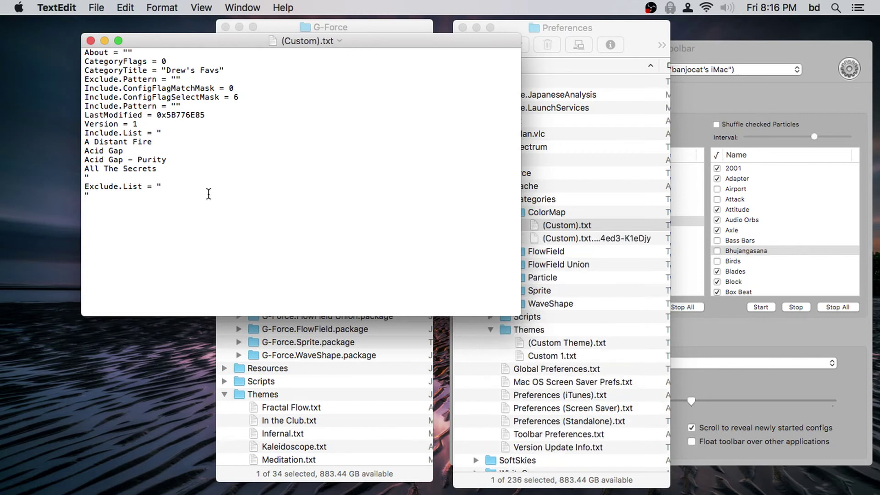
key("super+w")
left_click(576, 226)
left_click(576, 225)
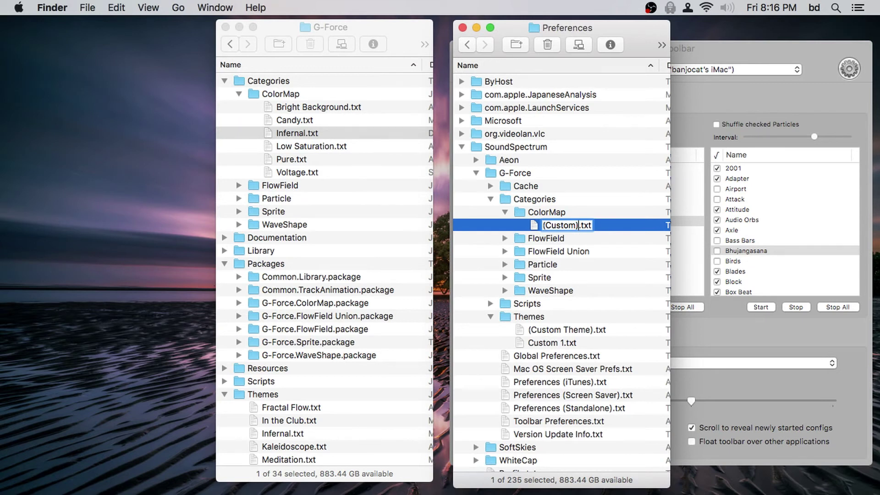
Rename (Custom).txt to DrewsFavs.txt in the ColorMap folder.
key("BackSpace")
key("BackSpace")
key("BackSpace")
key("BackSpace")
key("BackSpace")
key("BackSpace")
key("BackSpace")
key("BackSpace")
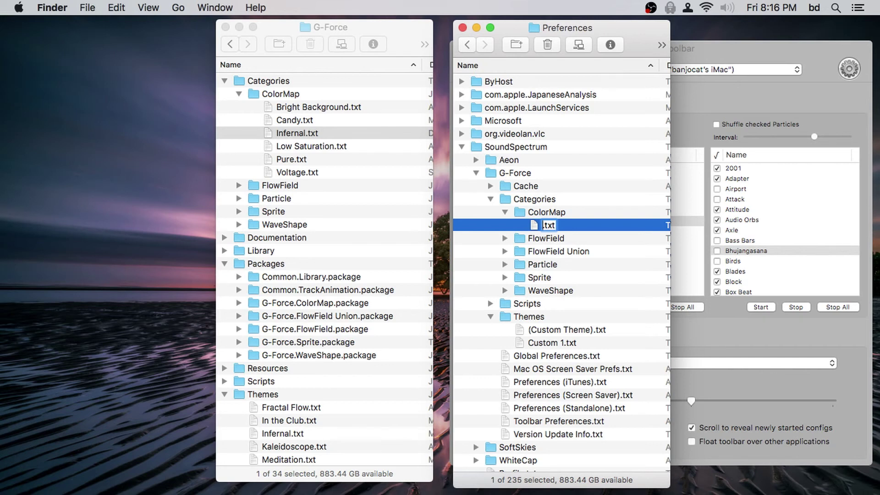
type("DrewsFavs")
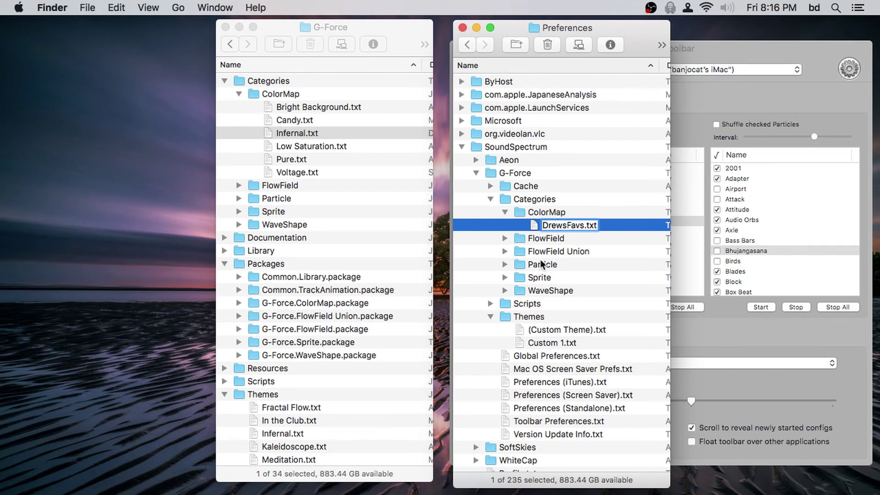
left_click(525, 327)
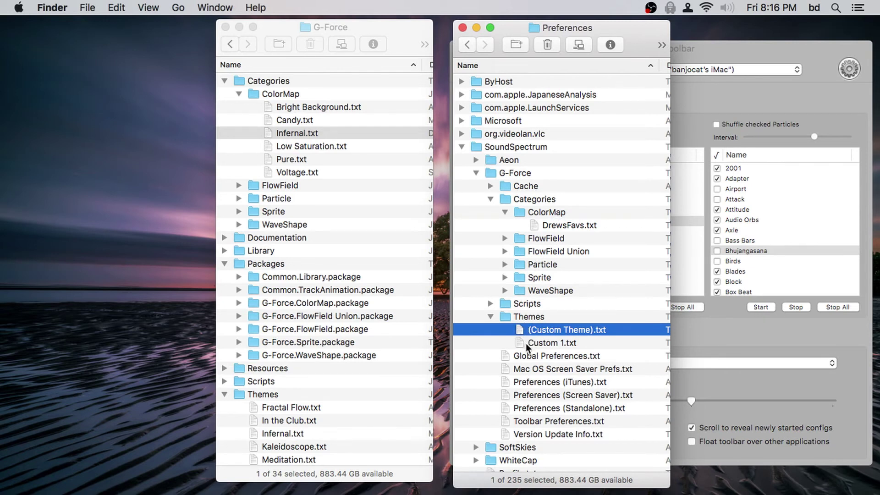
Open Custom 1.txt and replace the Custom 1 theme name with Drew's Theme.
double_click(524, 340)
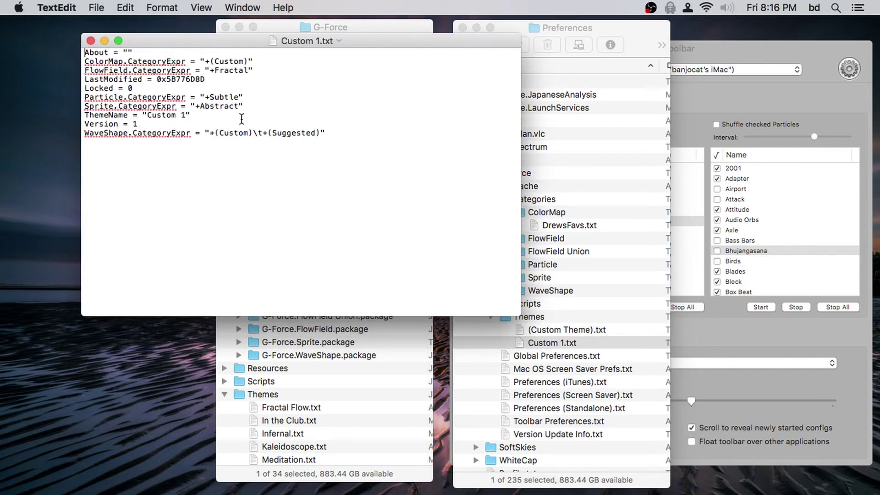
left_click_drag(146, 115, 184, 115)
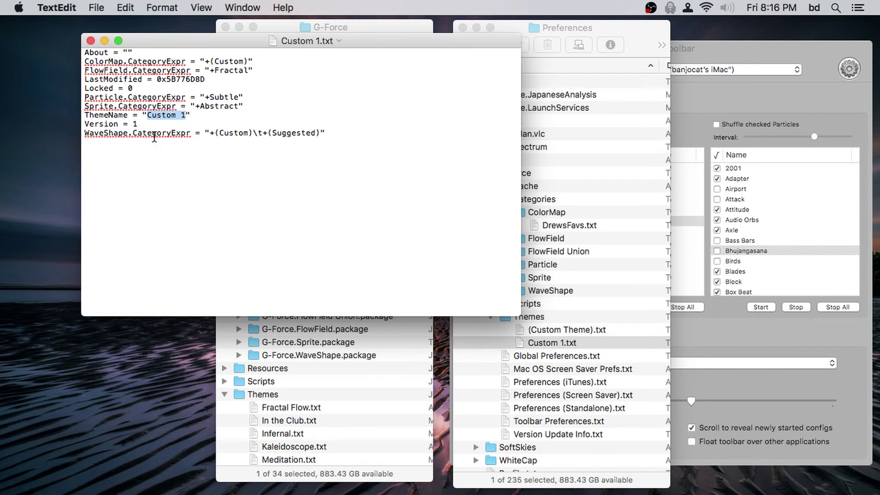
left_click(201, 116)
left_click_drag(183, 116, 150, 114)
type("Drw")
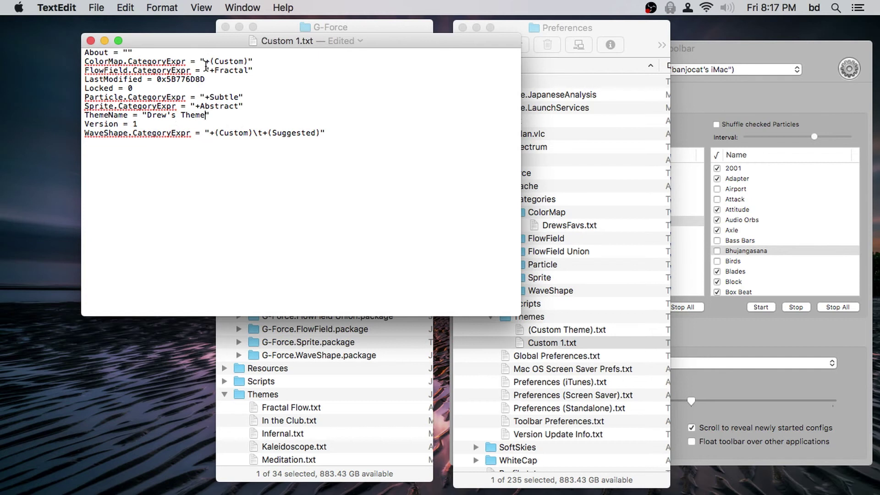
Check the +(Custom) ColorMap category expression, then save and close the theme file.
left_click_drag(211, 61, 247, 61)
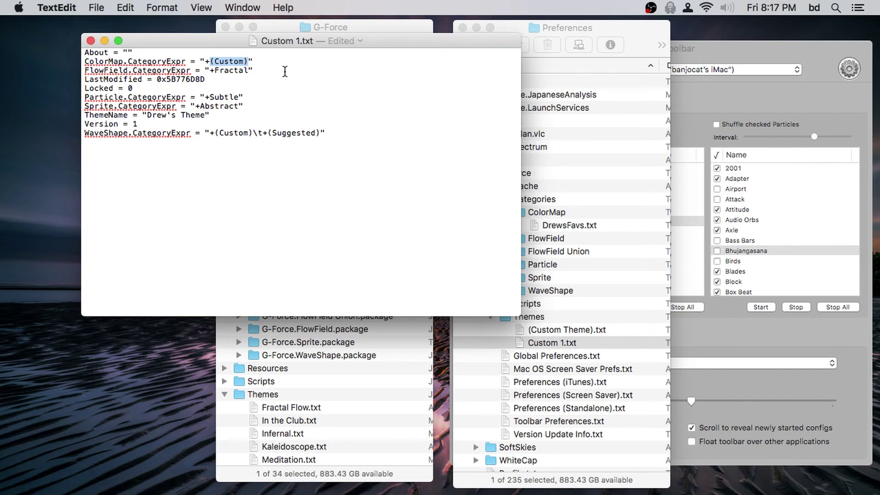
left_click(294, 125)
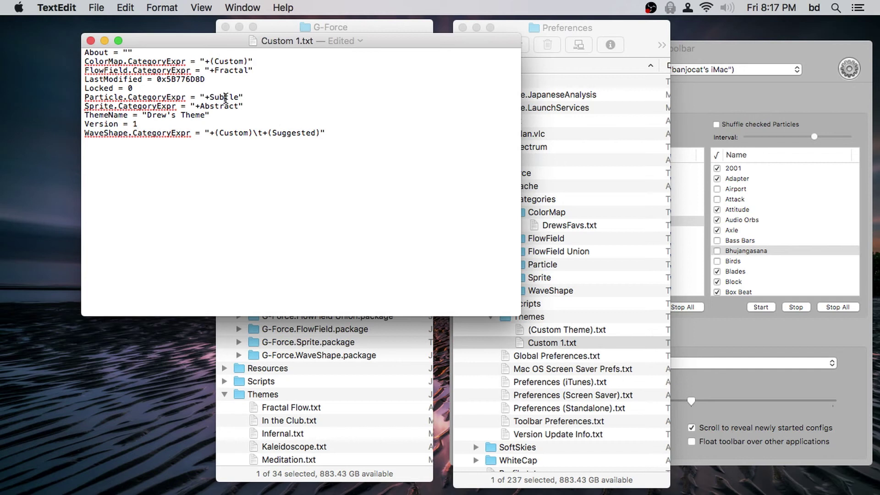
key("cmd+s")
left_click_drag(211, 61, 256, 62)
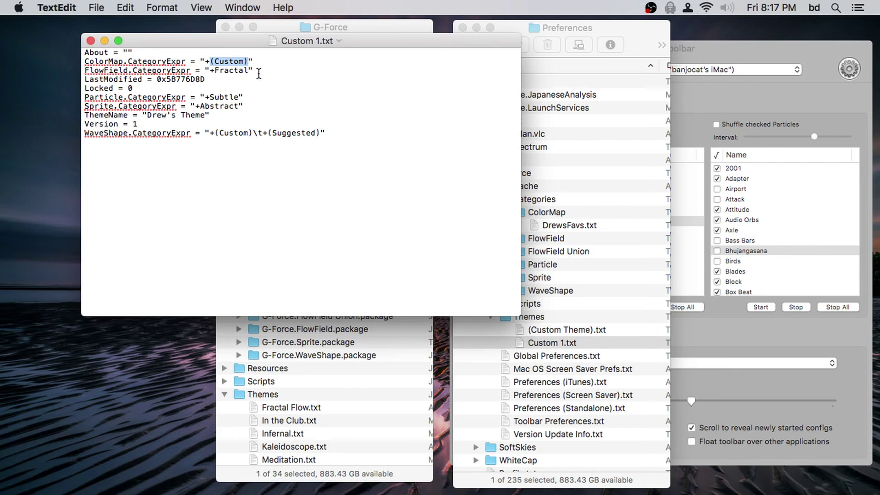
key("super+w")
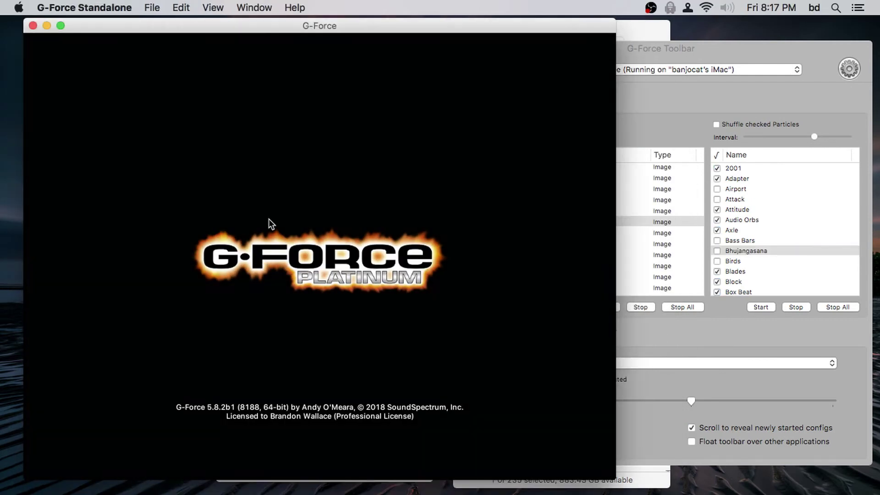
In the Theme Editor, stop the slideshows and expand Drew's Theme to show its categories.
left_click(560, 350)
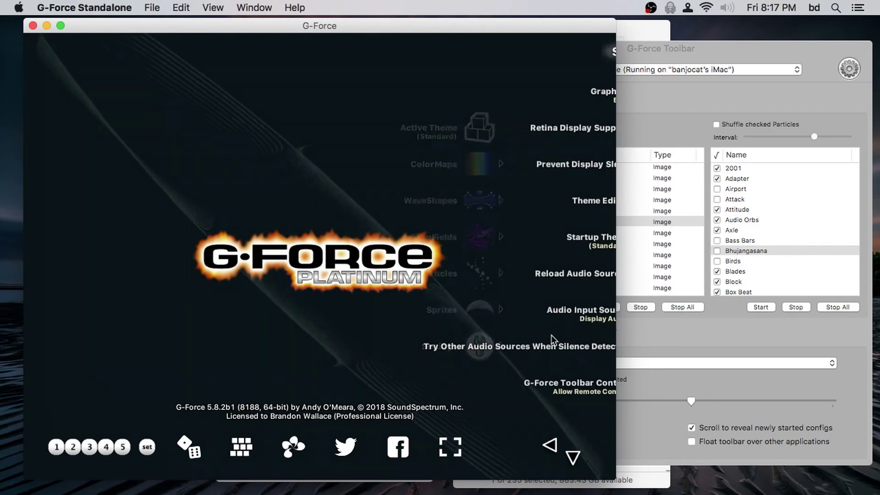
left_click(556, 202)
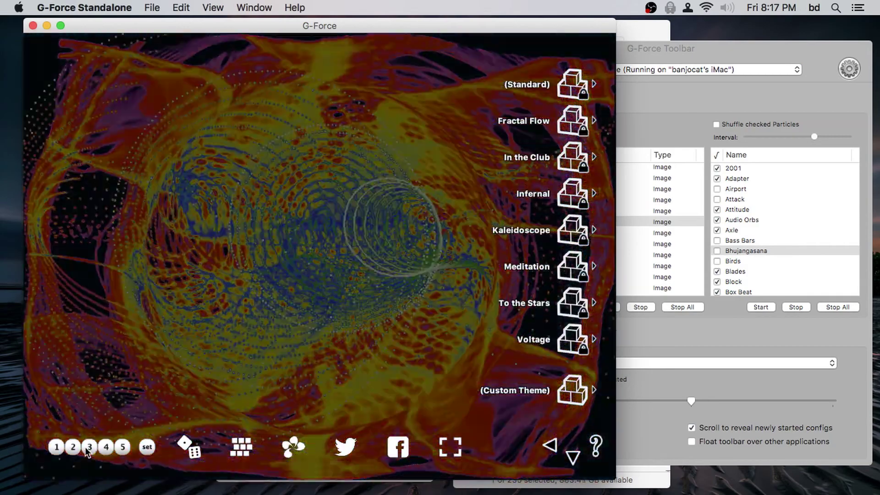
left_click(88, 449)
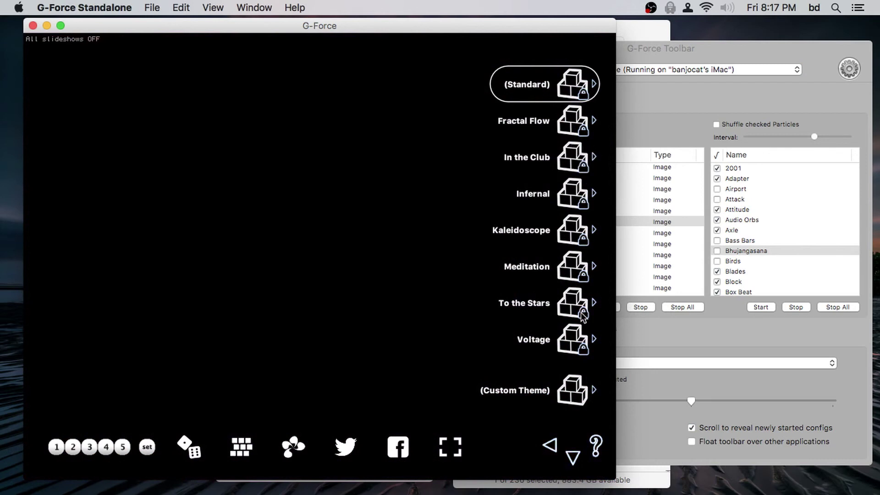
left_click(574, 458)
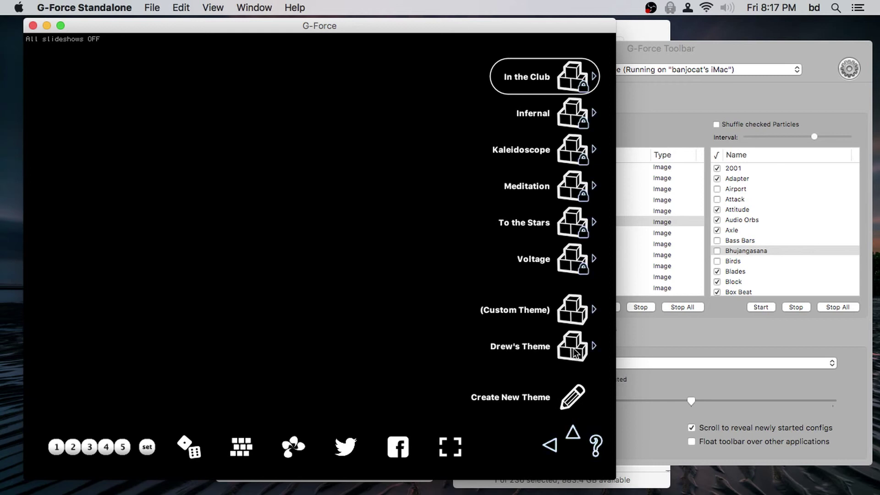
left_click(574, 352)
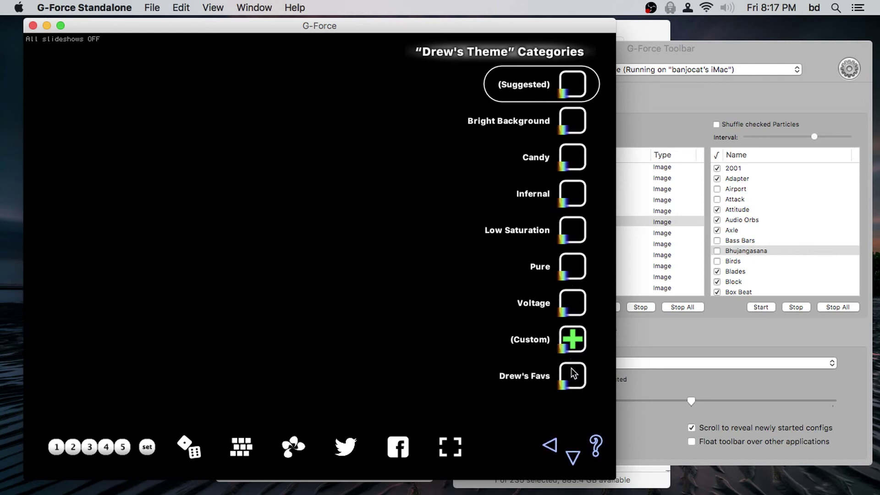
Navigate to ColorMap Categories and view the colormaps in Drew's Favs.
left_click(551, 443)
left_click(552, 441)
left_click(560, 166)
left_click(576, 228)
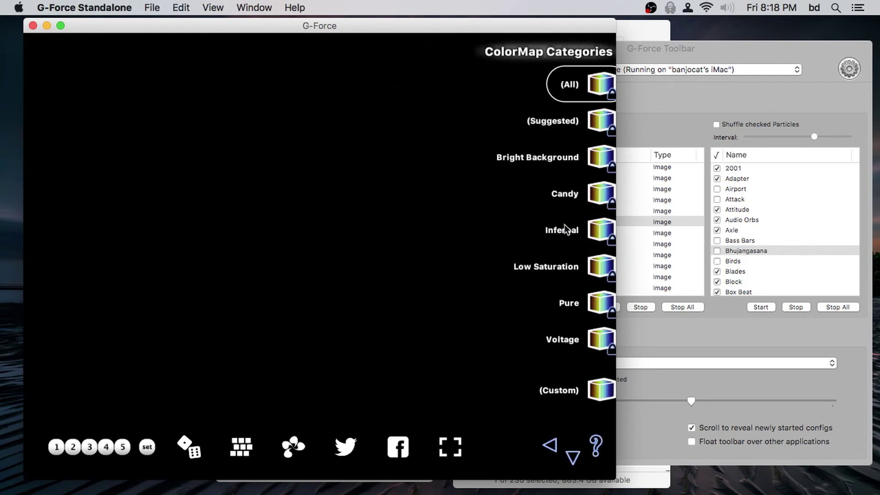
left_click(572, 452)
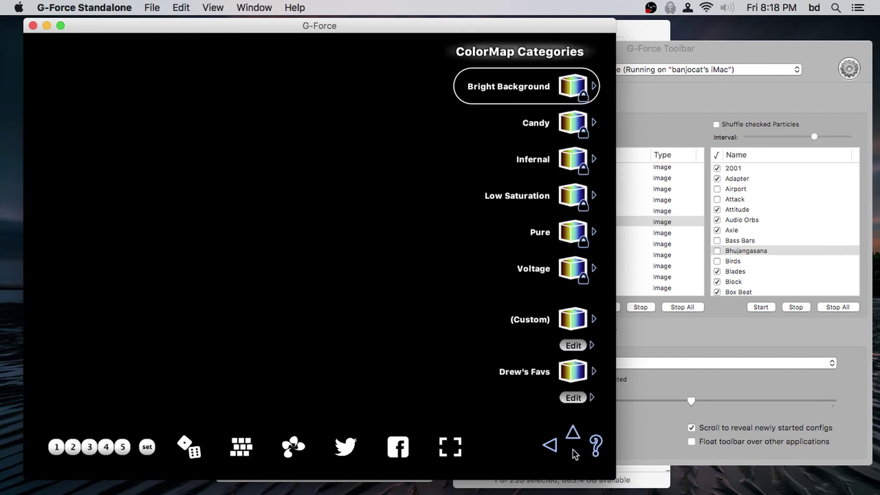
left_click(573, 374)
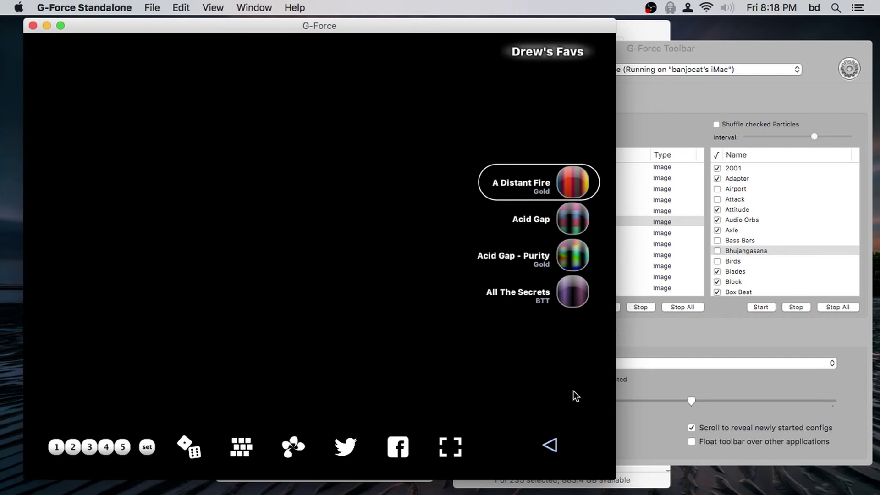
left_click(553, 444)
Add 105 Degrees to the Drew's Favs category and quit G-Force.
left_click(566, 397)
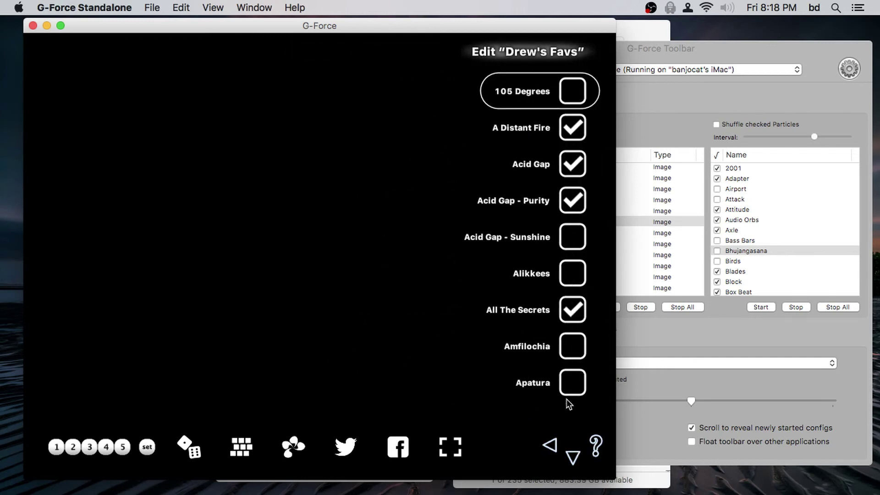
left_click(573, 92)
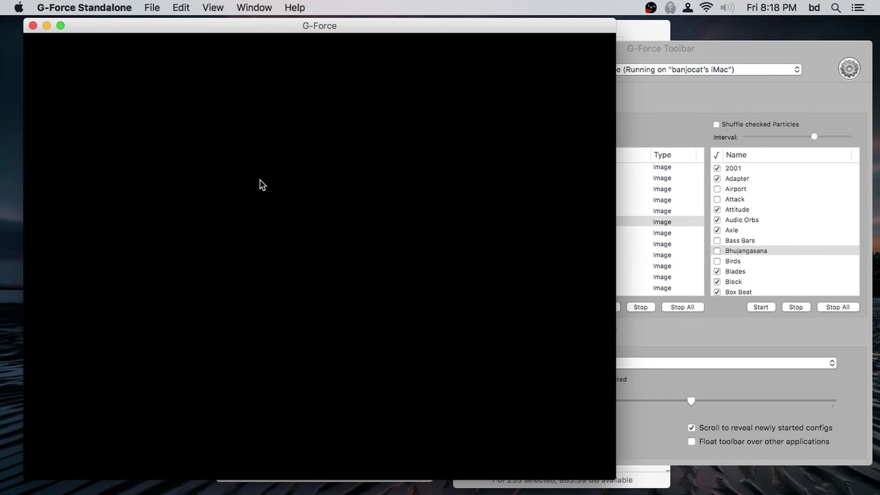
key("super+q")
Open DrewsFavs.txt, confirm 105 Degrees heads the include list, and close it.
left_click(515, 30)
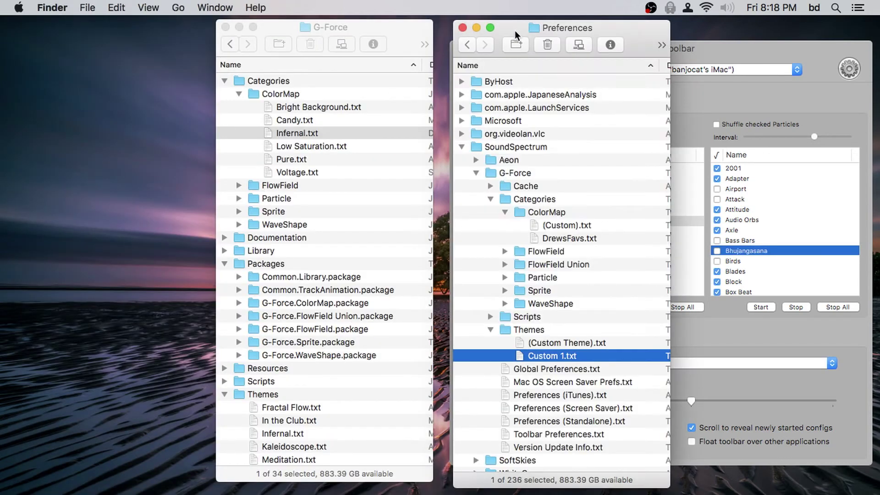
double_click(535, 239)
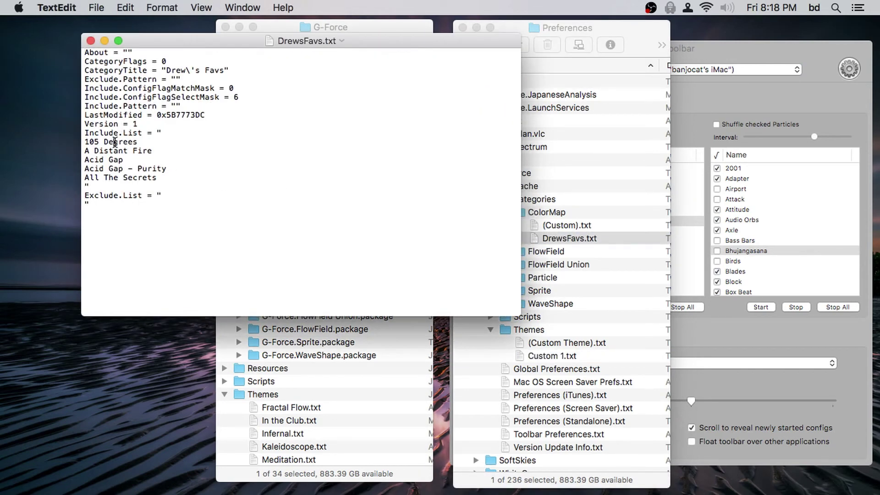
triple_click(115, 142)
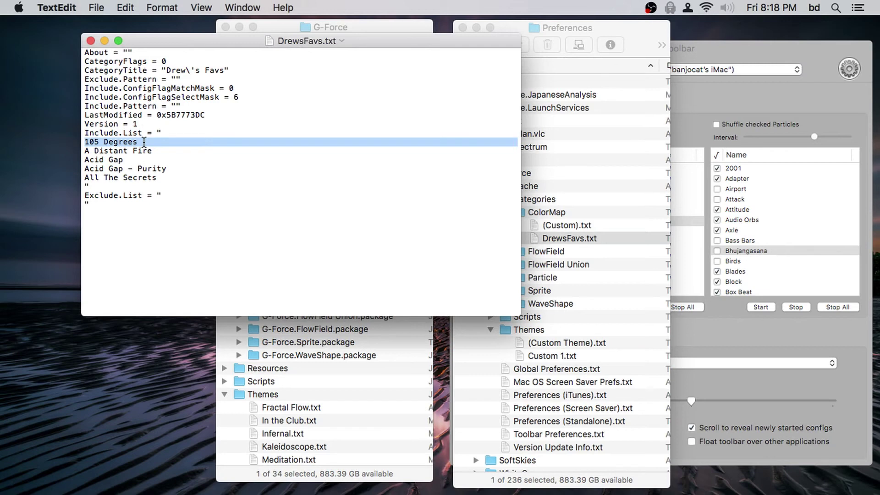
key("super+w")
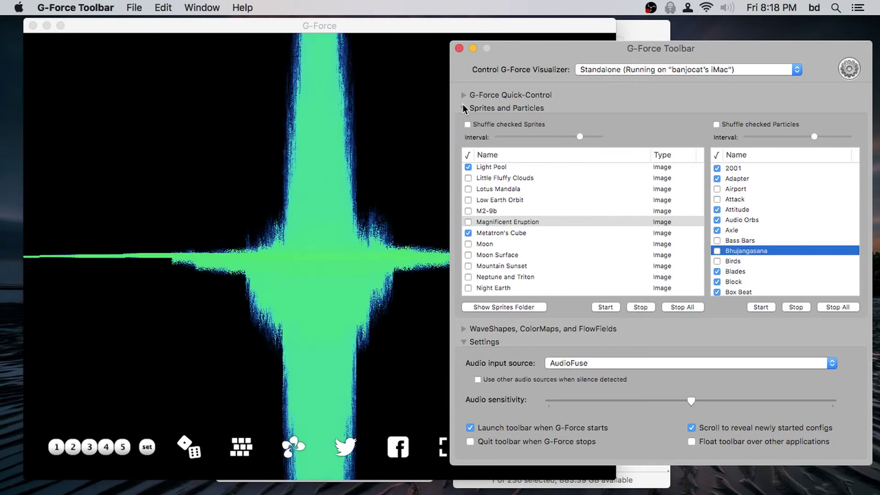
Collapse Sprites and Particles, expand Quick-Control, and check the Theme list for Drew's Theme.
left_click(463, 105)
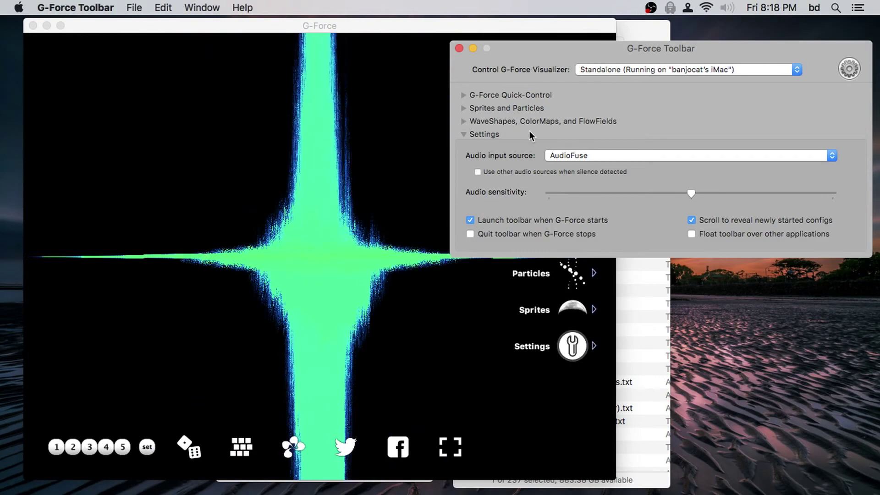
left_click(464, 95)
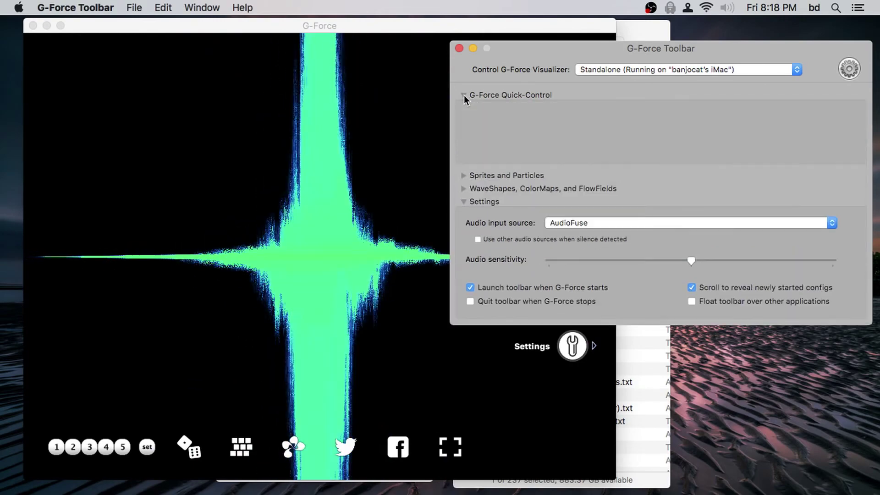
left_click(546, 111)
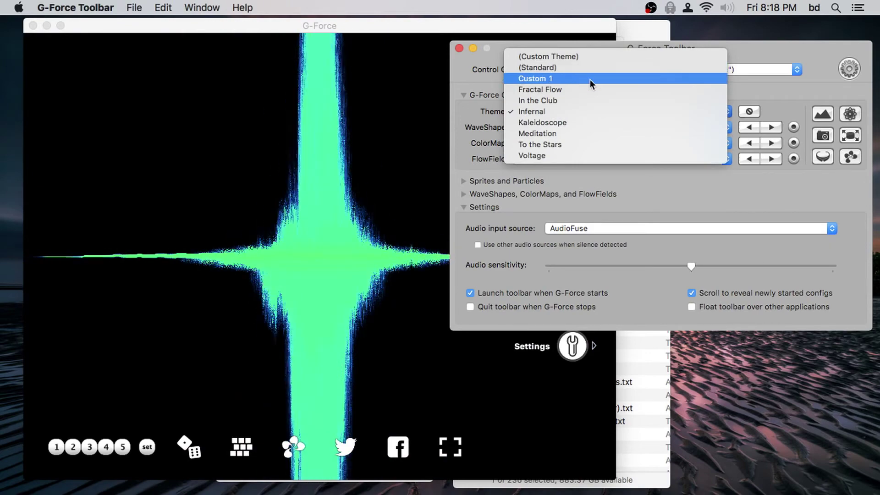
left_click(585, 40)
left_click(397, 84)
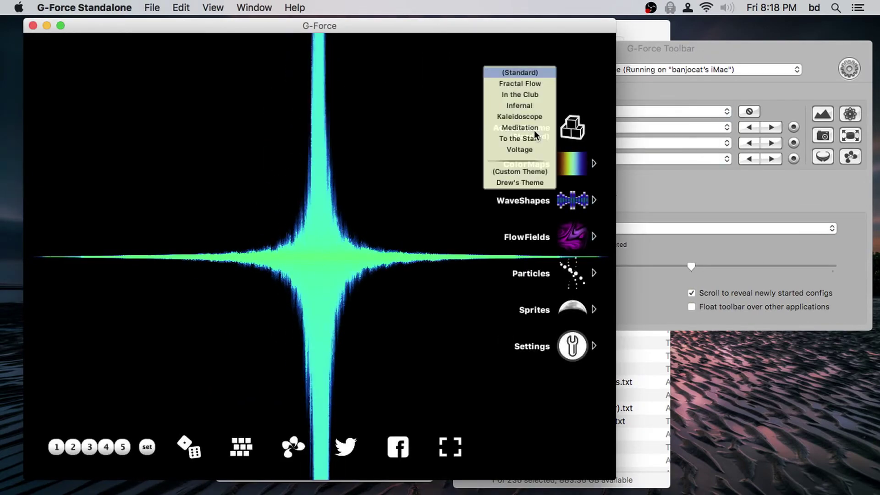
left_click(712, 201)
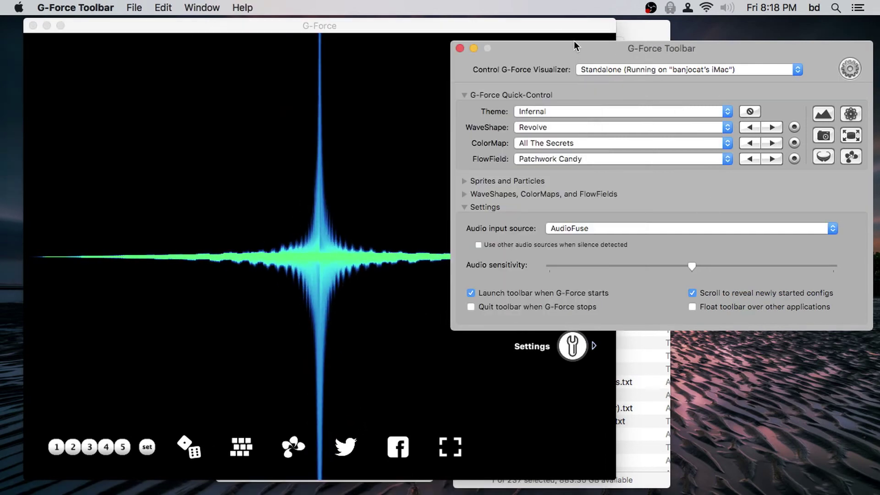
Reconnect the toolbar to Standalone, confirm Drew's Theme is still missing, keeping Infernal.
left_click(593, 68)
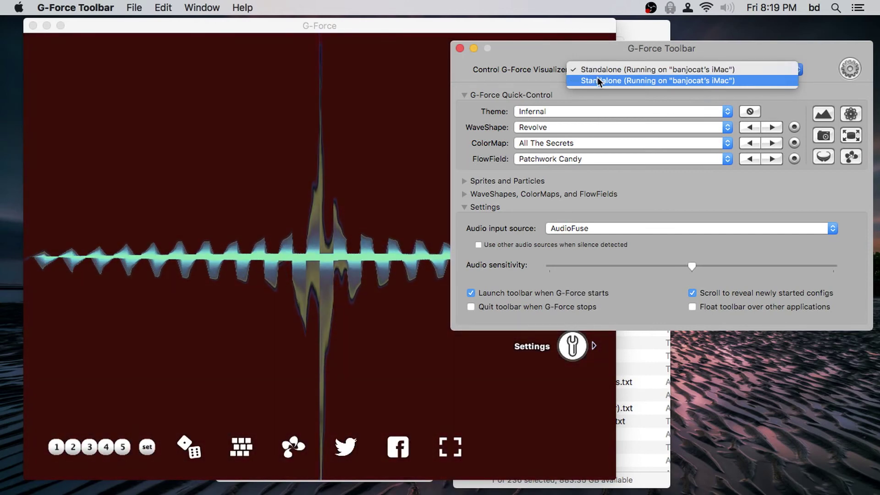
left_click(598, 77)
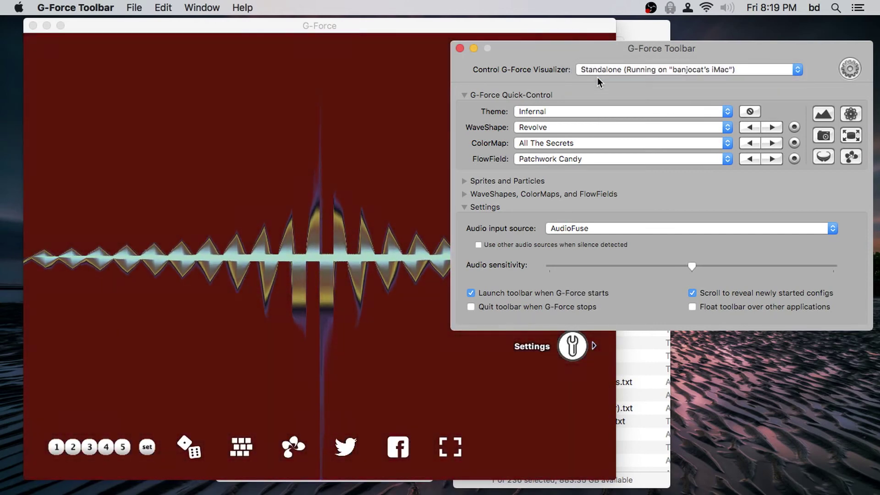
left_click(546, 114)
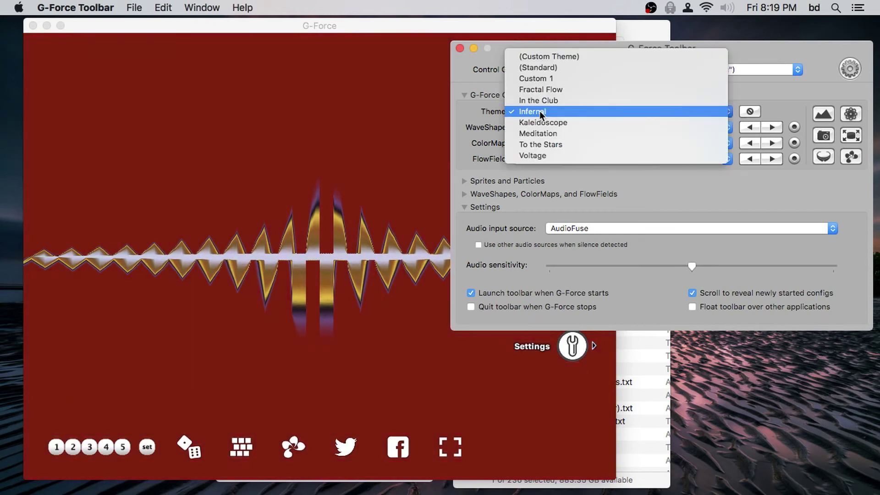
left_click(523, 46)
key("super+Tab")
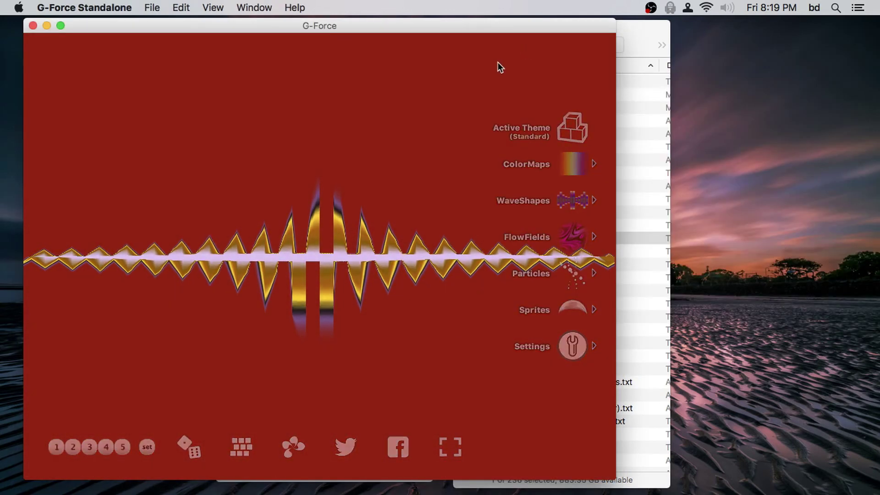
Relaunch the G-Force Toolbar and confirm Drew's Theme now appears in its theme list.
right_click(465, 82)
left_click(500, 197)
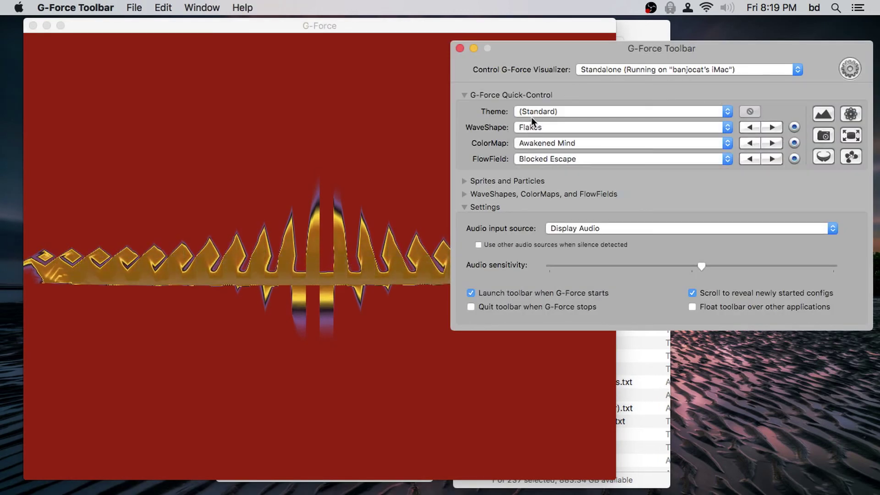
left_click(536, 115)
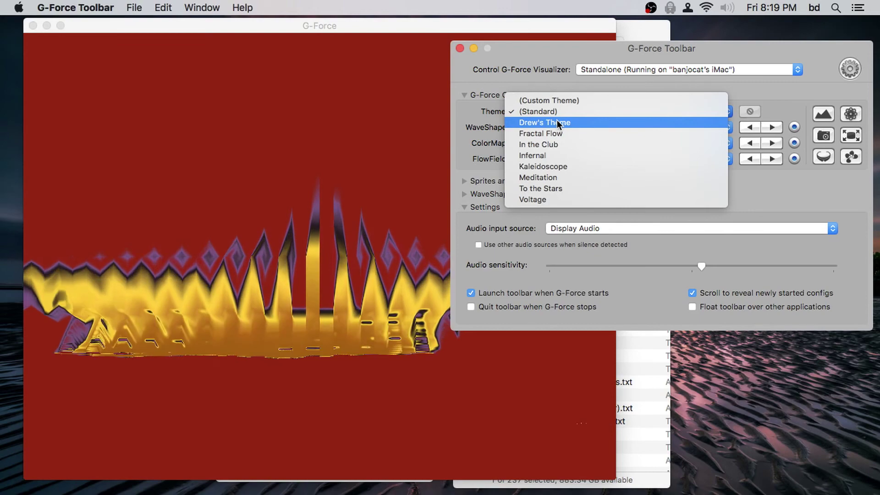
left_click(468, 110)
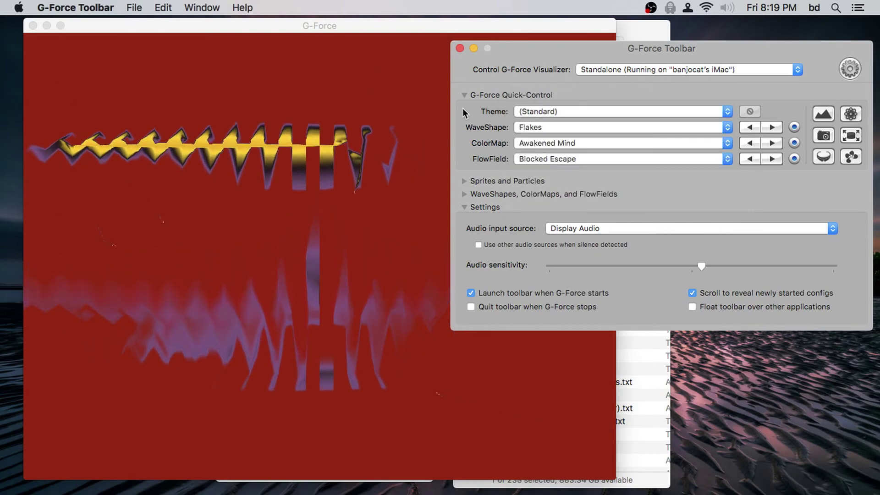
Look over the visualizer's theme list without changing it, then bring up the ColorMaps options.
left_click(367, 120)
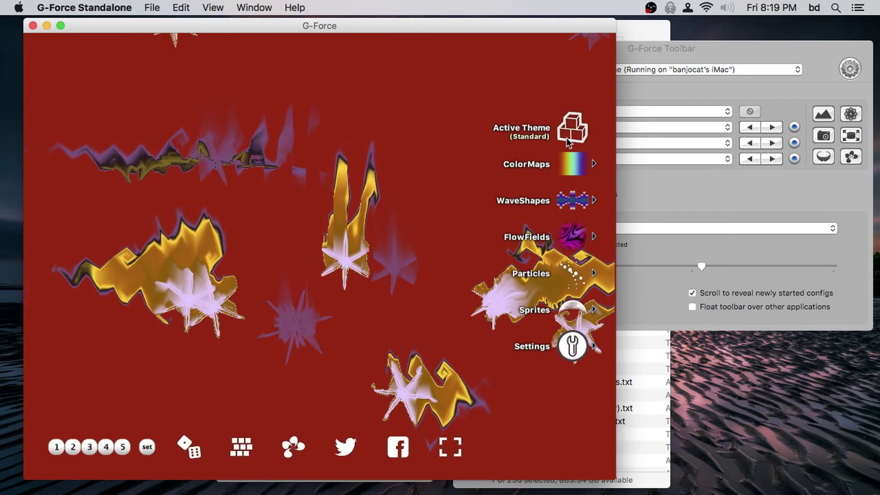
left_click(565, 137)
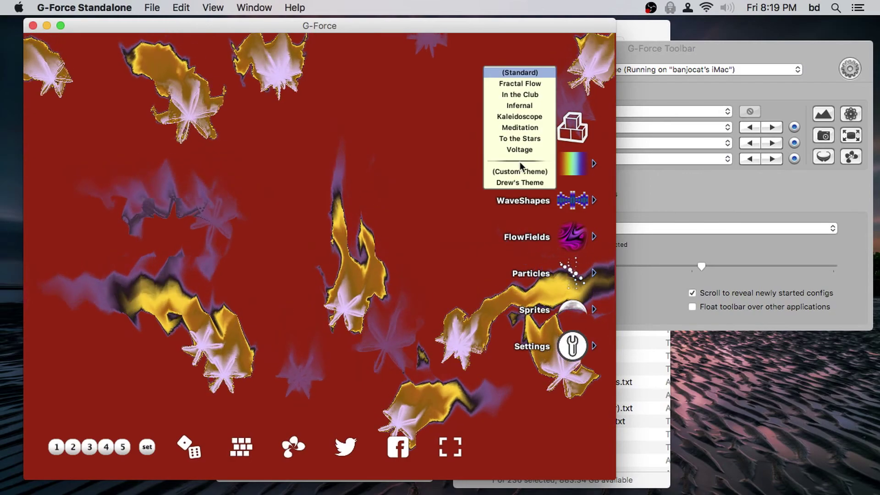
left_click(428, 118)
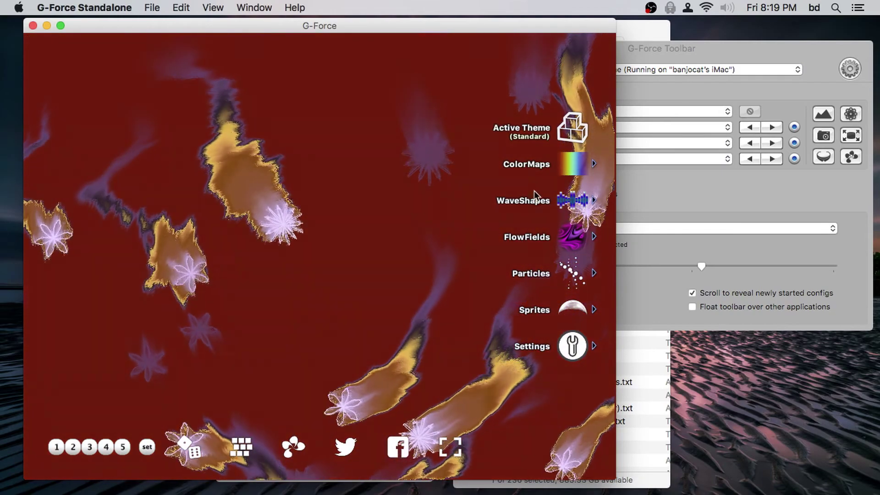
left_click(523, 133)
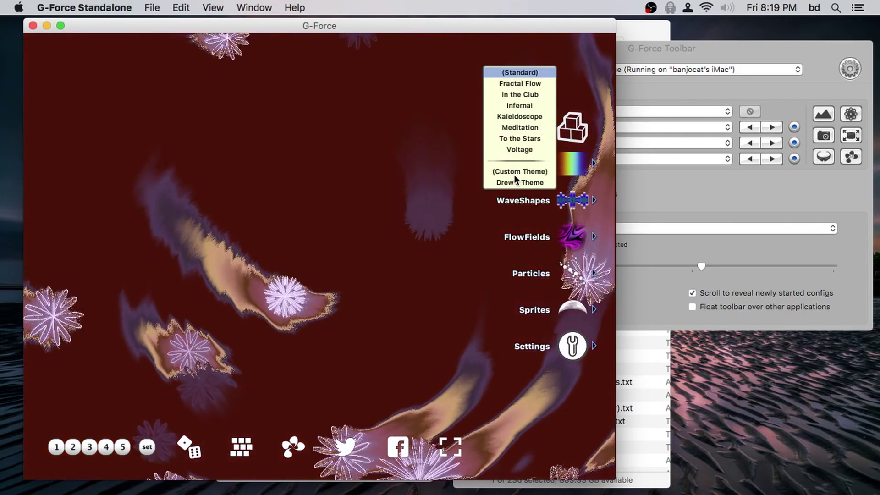
left_click(426, 281)
left_click(539, 165)
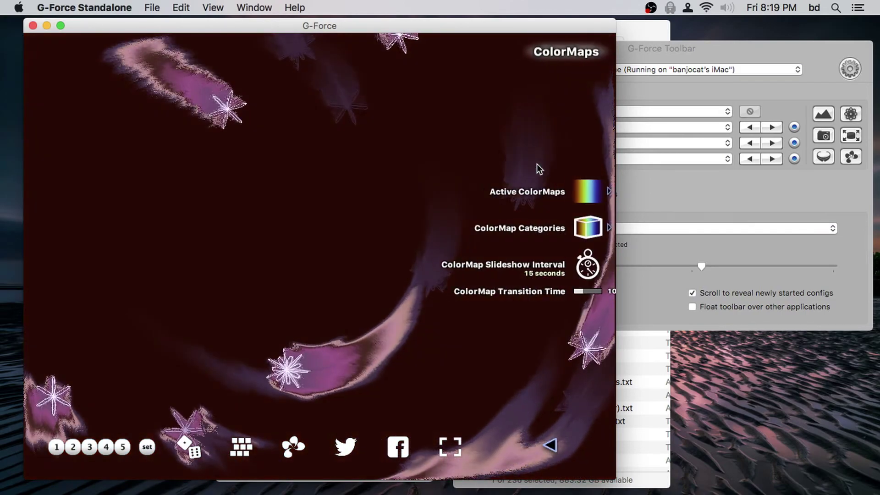
Show the Drew's Favs colormap category, listing 105 Degrees through All The Secrets.
left_click(568, 235)
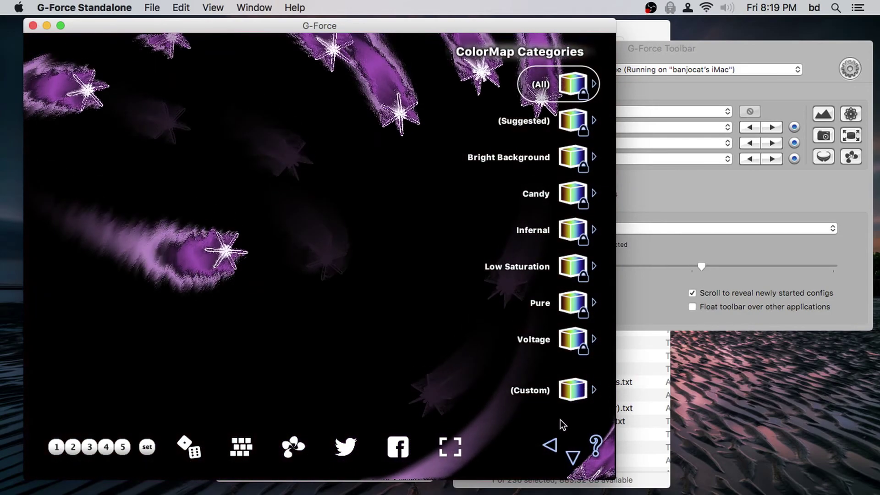
left_click(573, 456)
left_click(569, 370)
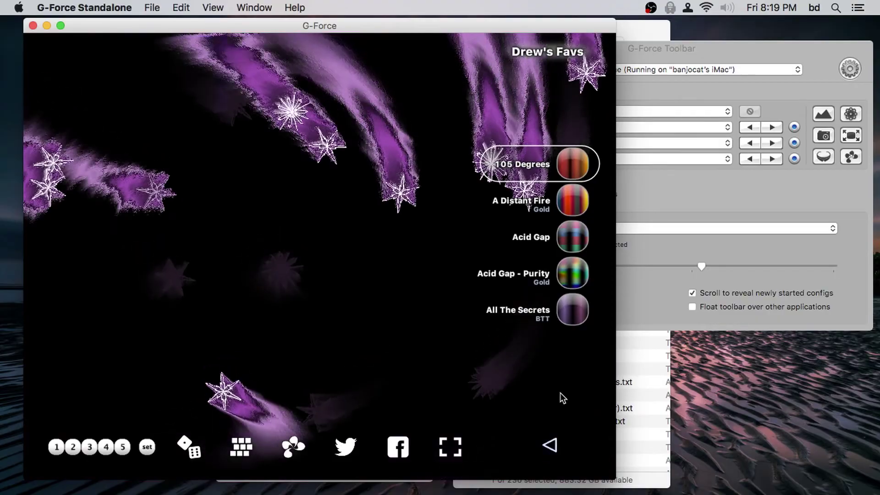
Go back three levels to the main visualizer settings list.
left_click(548, 448)
left_click(549, 449)
left_click(549, 449)
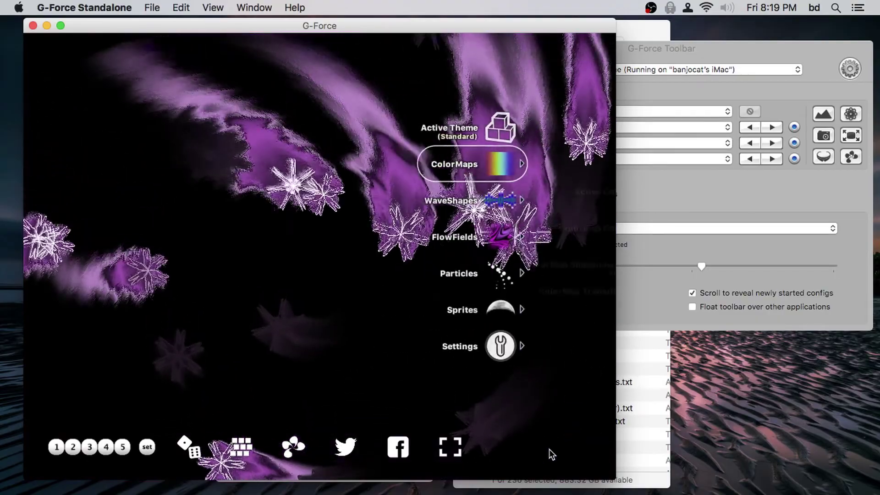